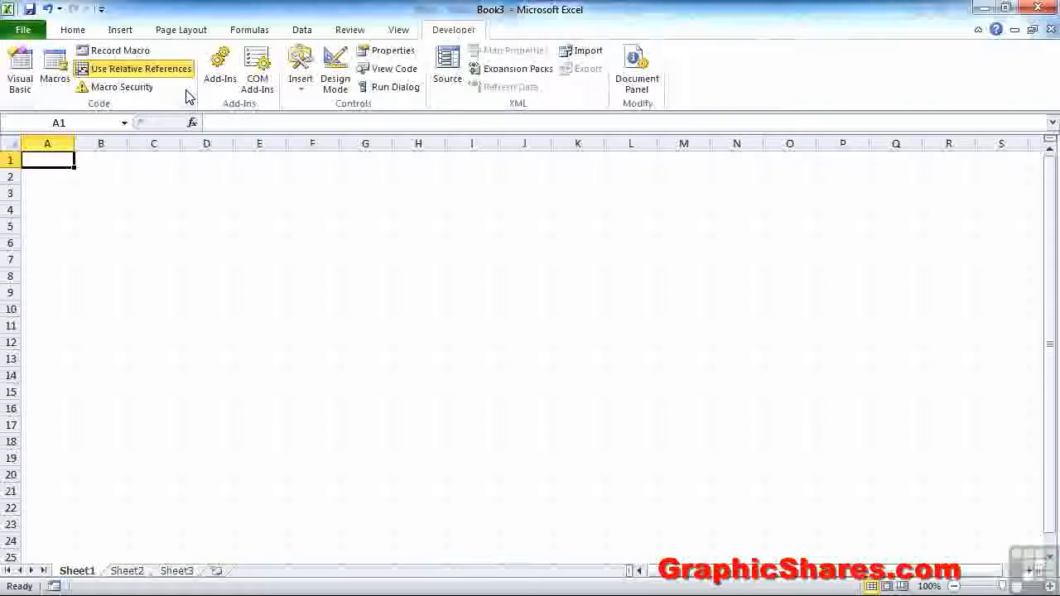
Step: Start recording a macro named cmdNameToday with shortcut Ctrl+Shift+G, stored in This Workbook, with the description "Types my name and todays date"
{"action": "left_click", "coordinate": [128, 58]}
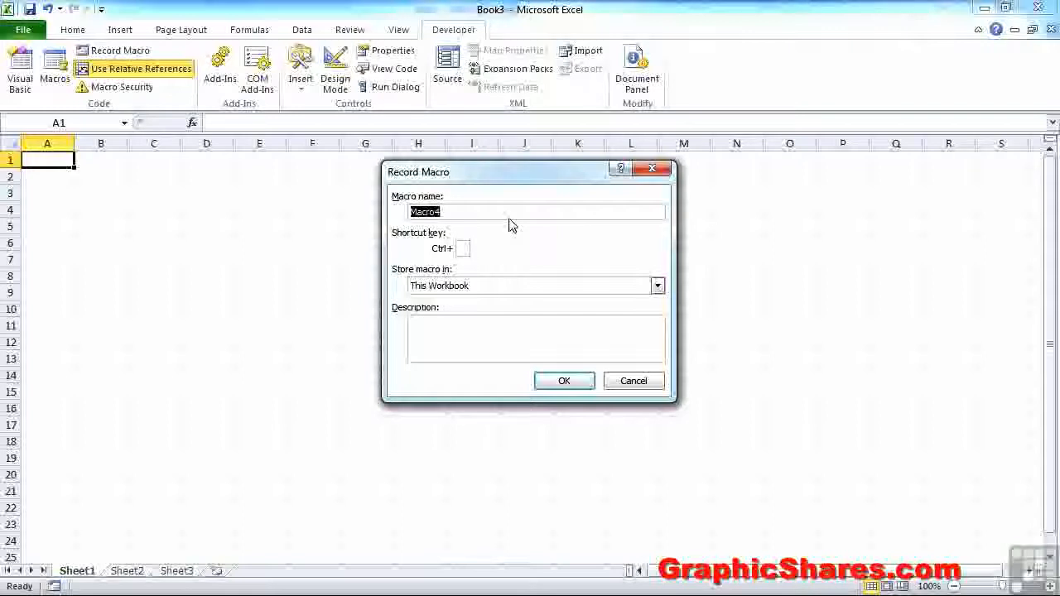
{"action": "type", "text": "cmdNameToday"}
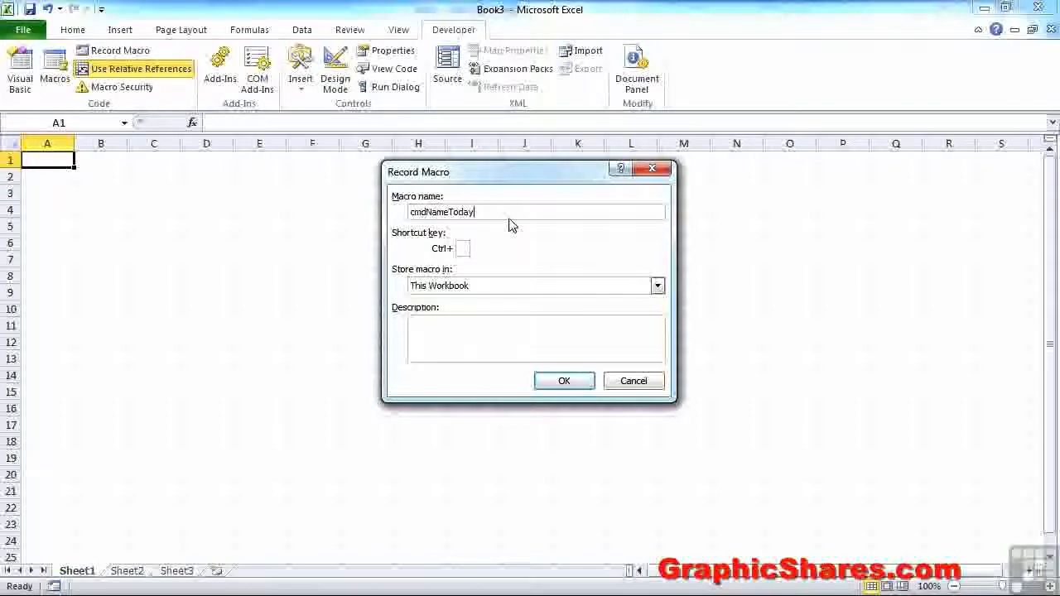
{"action": "left_click", "coordinate": [463, 246]}
{"action": "type", "text": "G"}
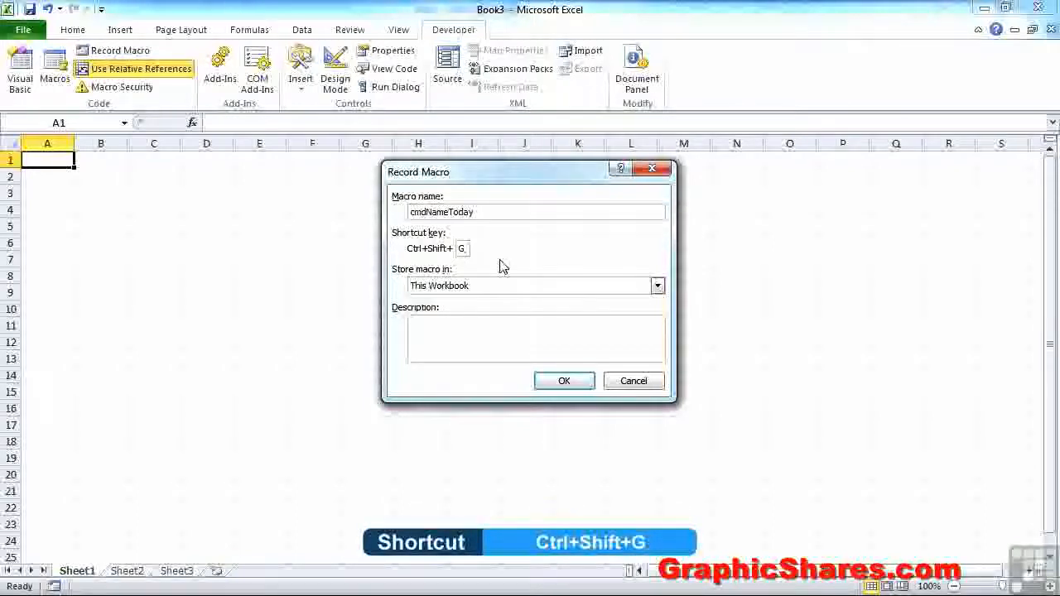
{"action": "left_click", "coordinate": [657, 286]}
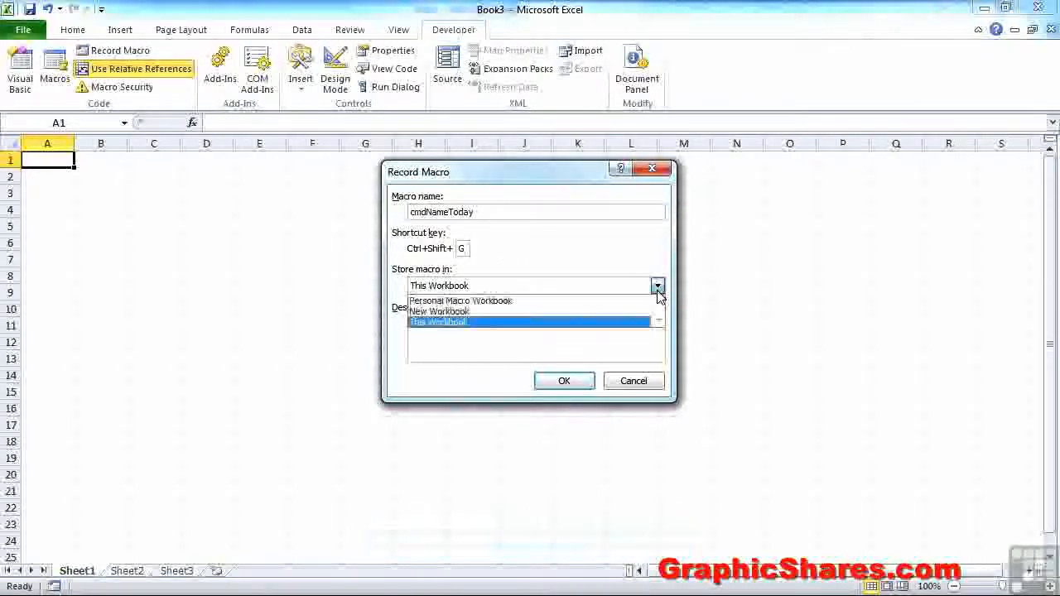
{"action": "left_click", "coordinate": [520, 323]}
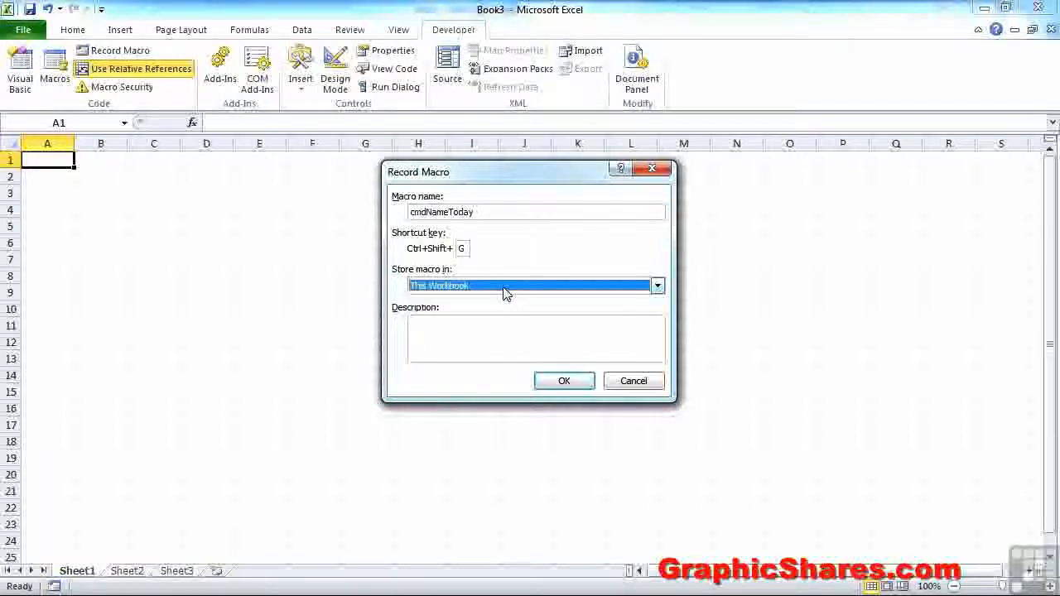
{"action": "left_click", "coordinate": [443, 323]}
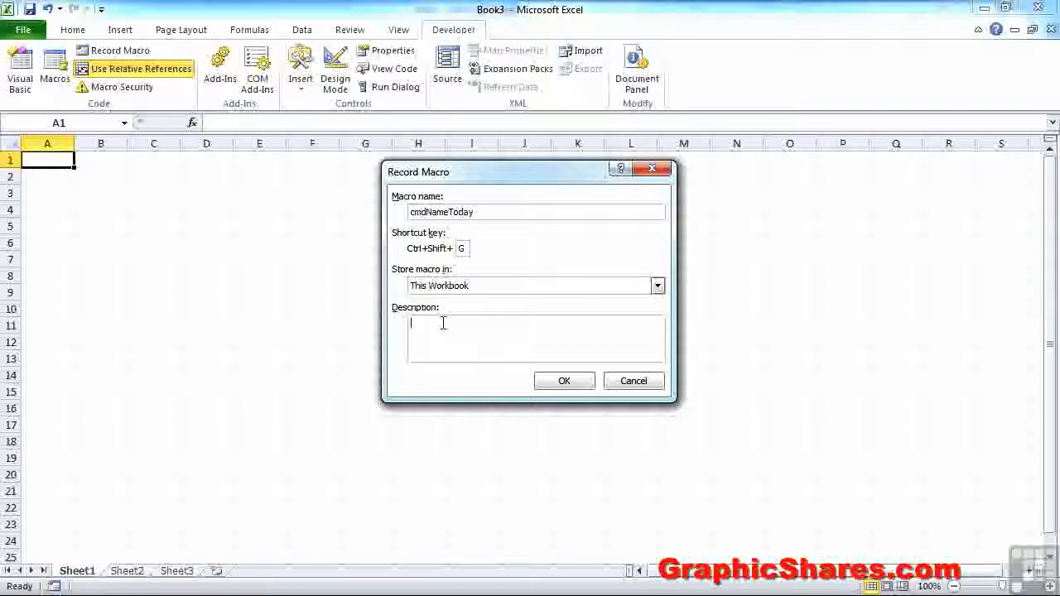
{"action": "type", "text": "Types my name and todays date"}
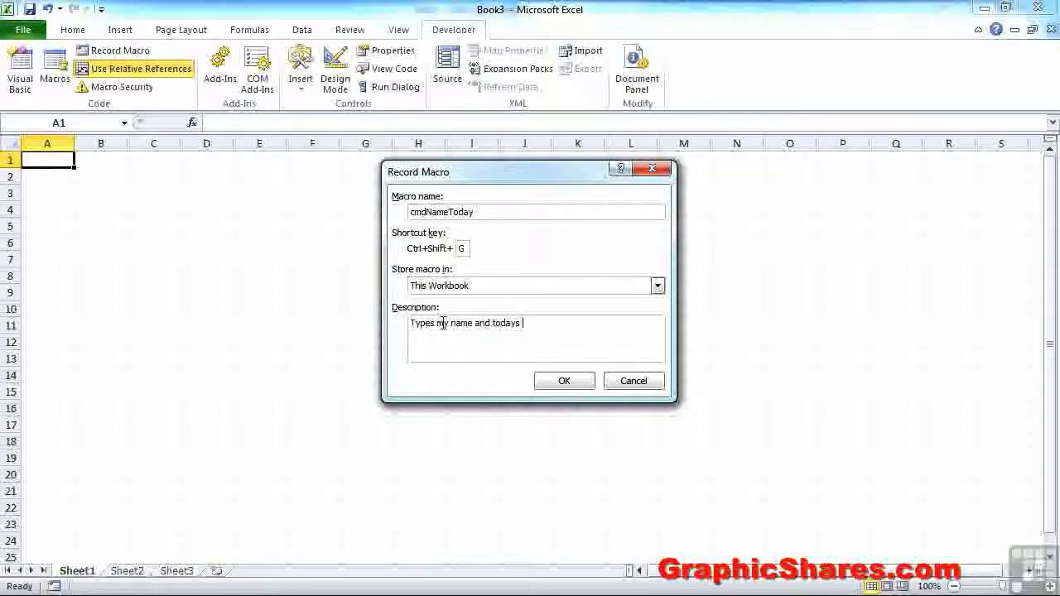
{"action": "left_click", "coordinate": [570, 388]}
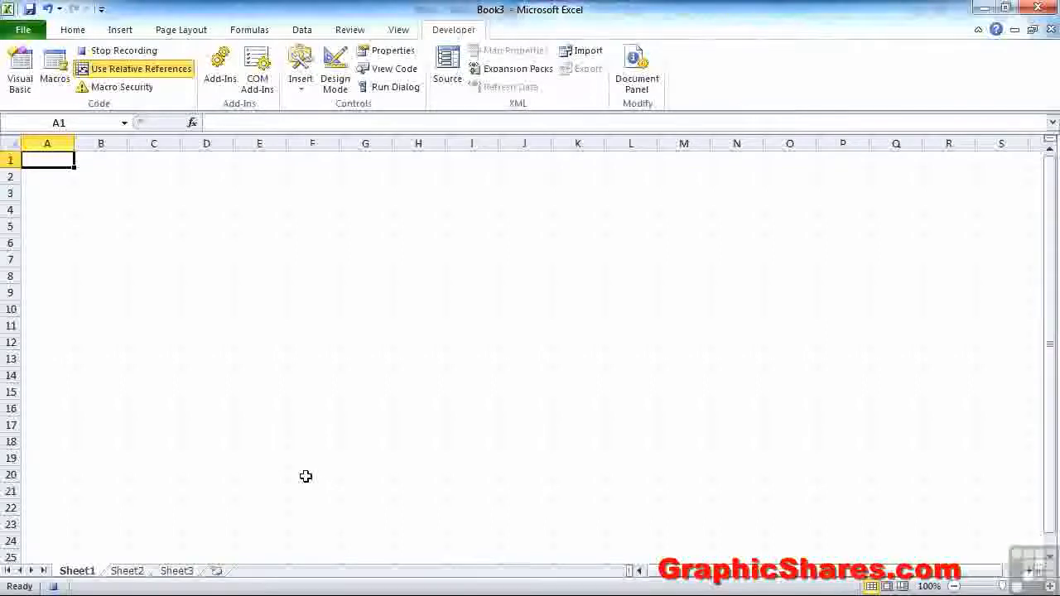
Step: Enter the author's full name in cell A1 and the formula =today() in cell A2
{"action": "type", "text": "Guy Vaccaro"}
{"action": "key", "text": "Return"}
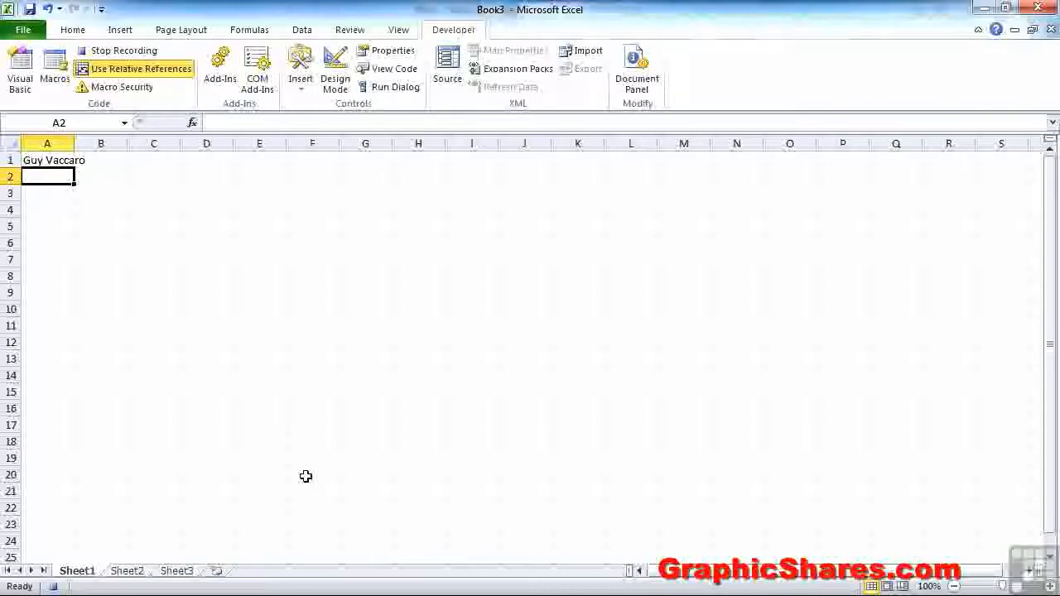
{"action": "type", "text": "="}
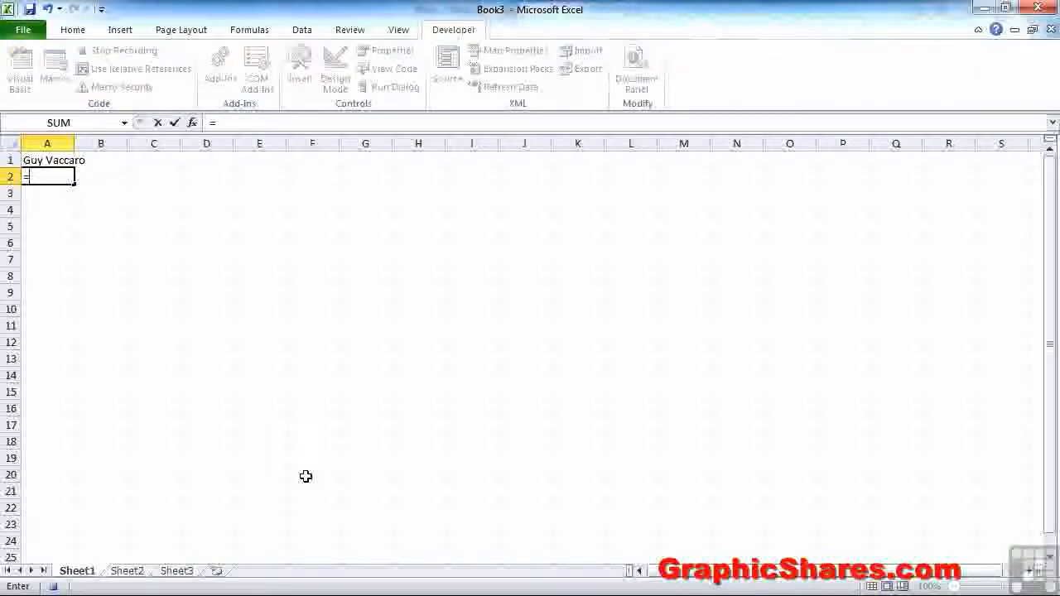
{"action": "type", "text": "today"}
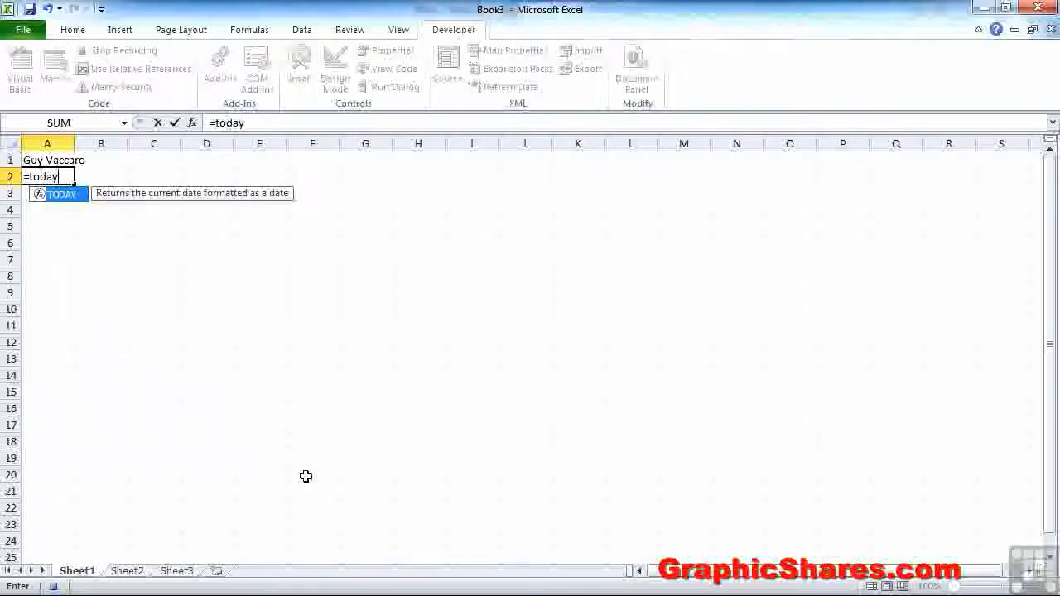
{"action": "type", "text": "()"}
{"action": "key", "text": "Return"}
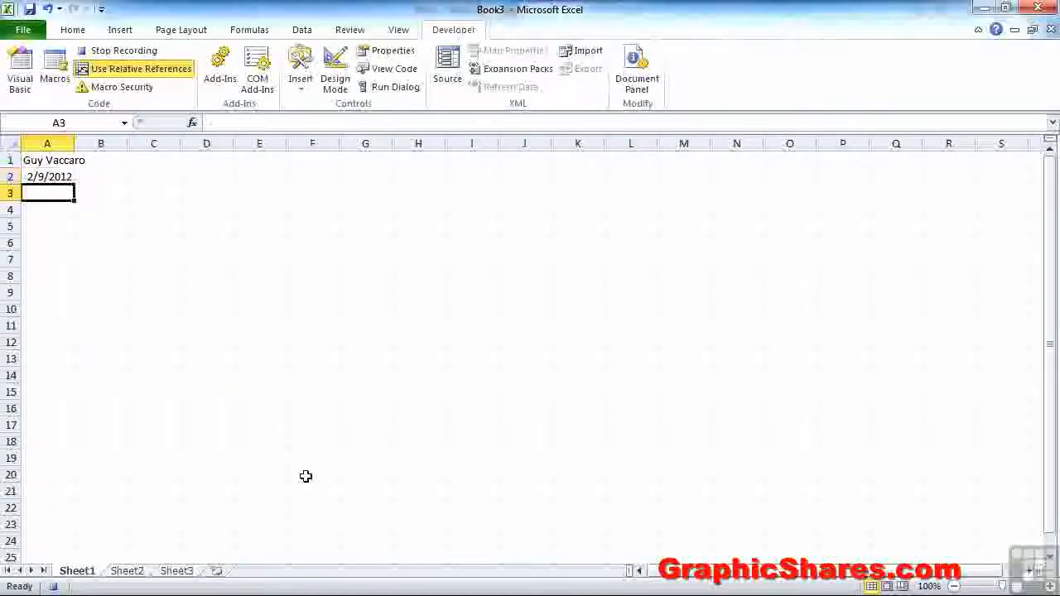
Step: Replace the formula in A2 with its static date by copying it and pasting values with number formatting over itself
{"action": "key", "text": "Up"}
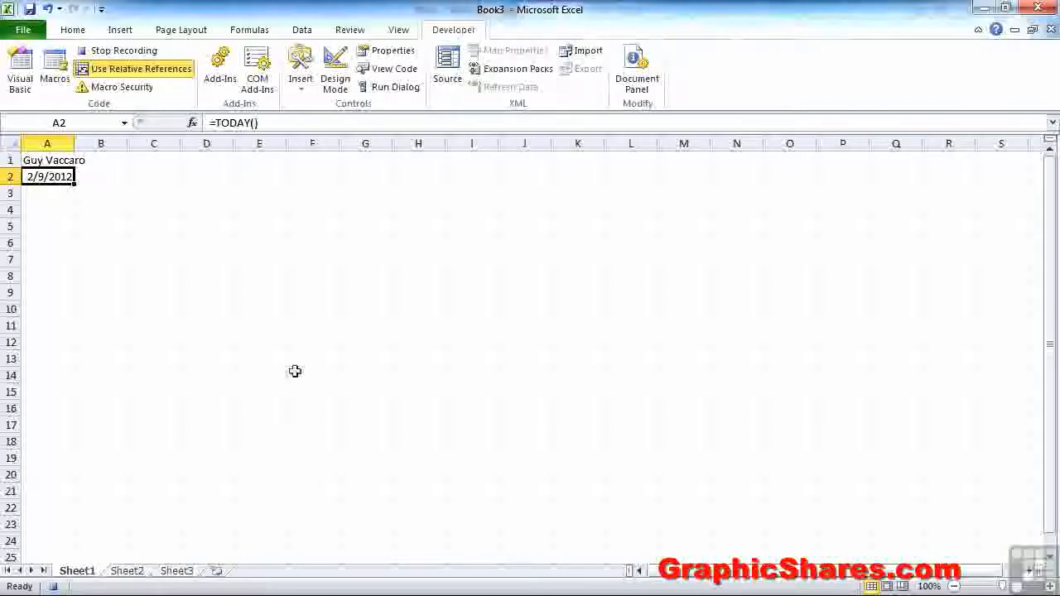
{"action": "left_click", "coordinate": [72, 30]}
{"action": "left_click", "coordinate": [62, 73]}
{"action": "left_click", "coordinate": [20, 89]}
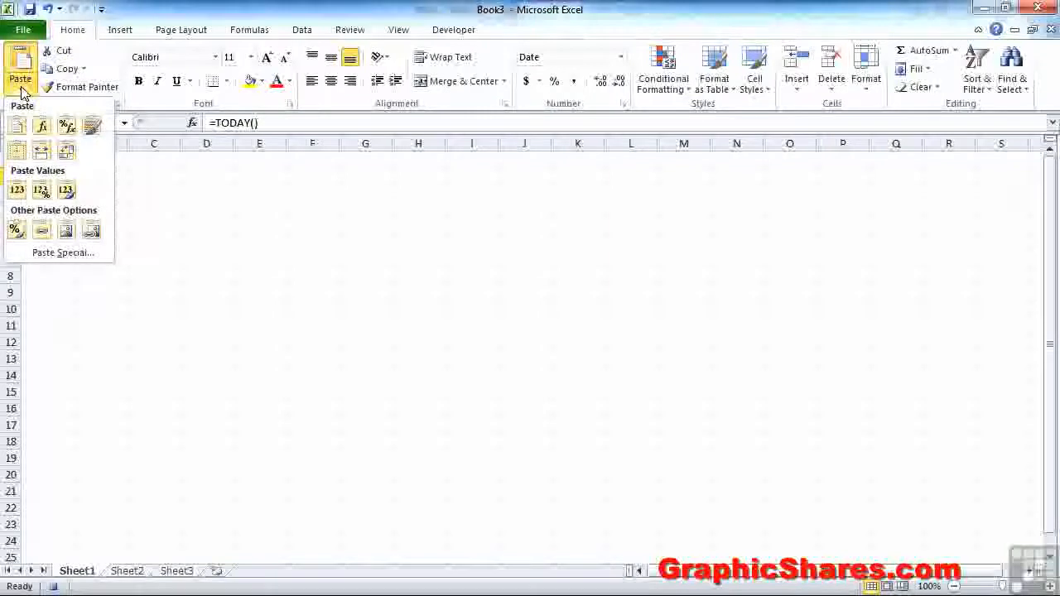
{"action": "left_click", "coordinate": [40, 190]}
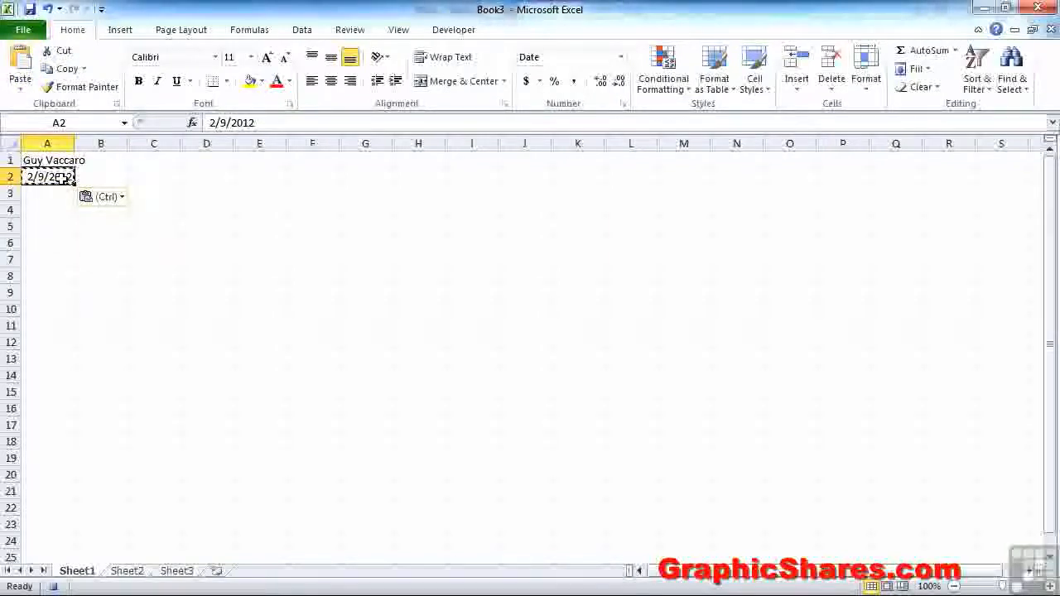
{"action": "key", "text": "Escape"}
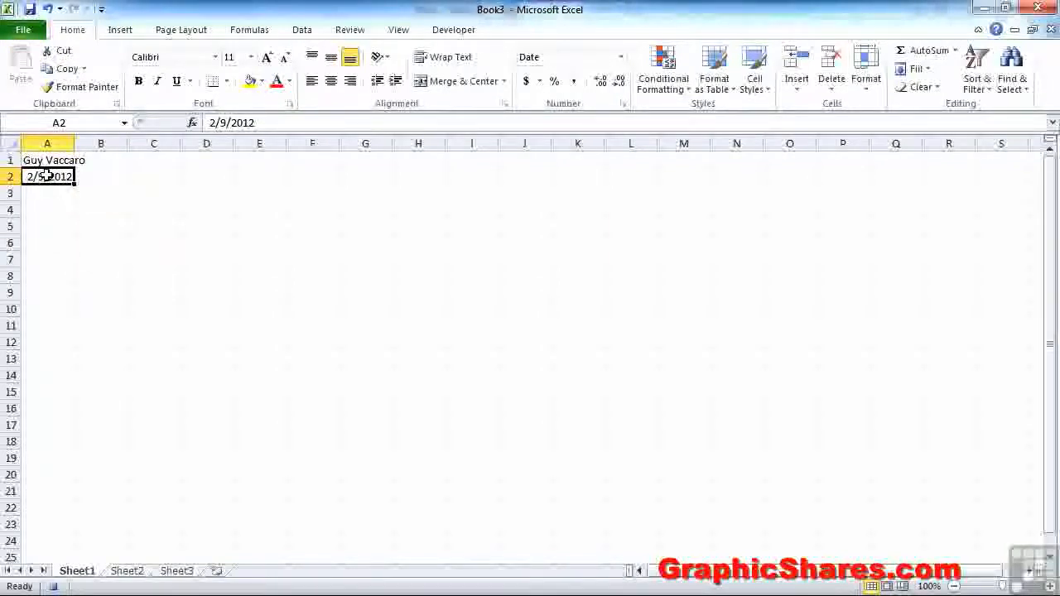
Step: Make the name in A1 bold at font size 12 and autofit the width of column A
{"action": "left_click", "coordinate": [56, 160]}
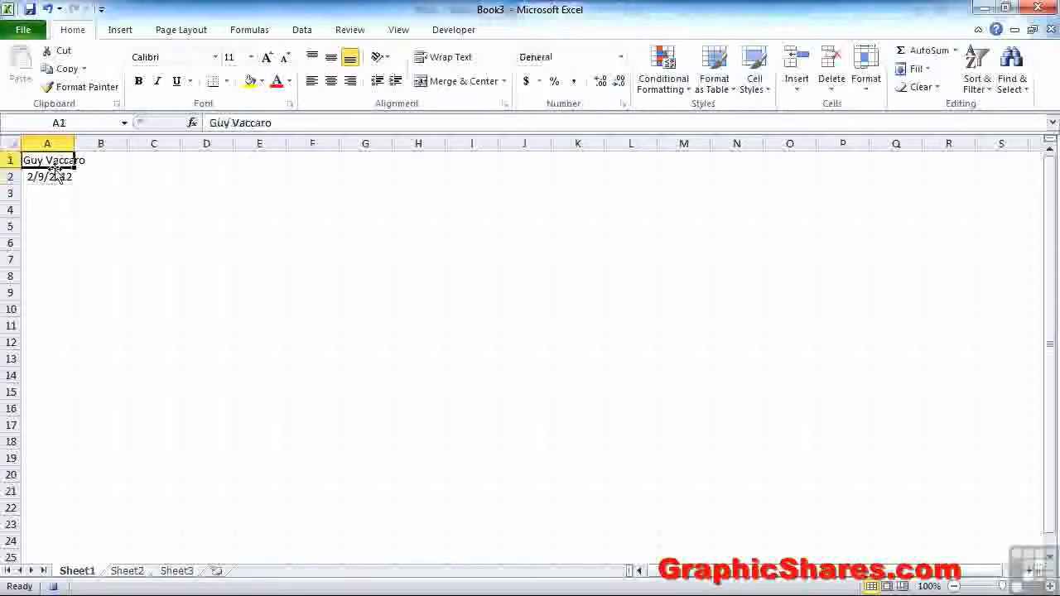
{"action": "left_click", "coordinate": [139, 83]}
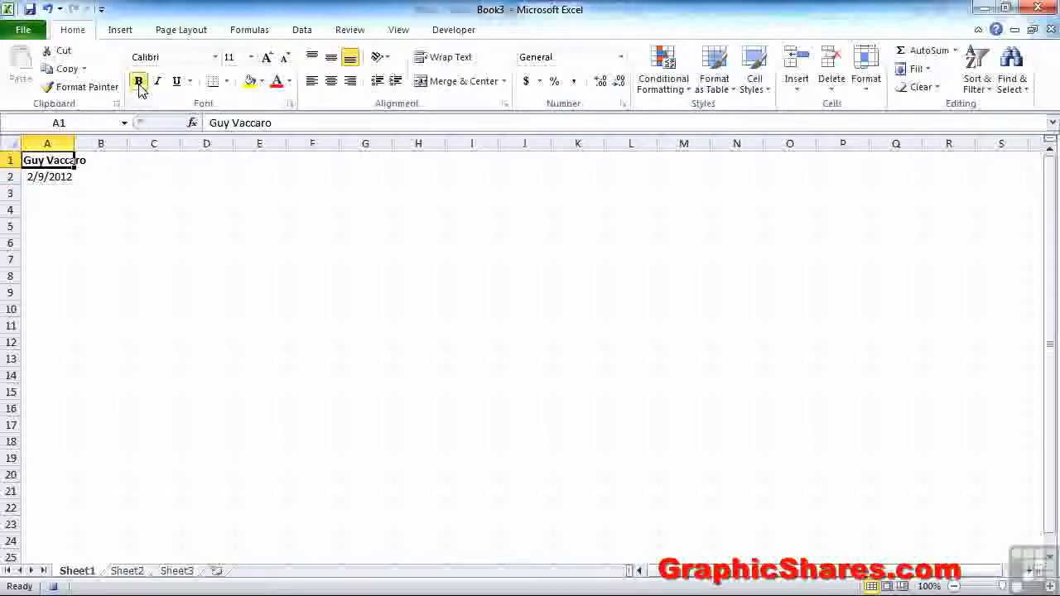
{"action": "left_click", "coordinate": [267, 57]}
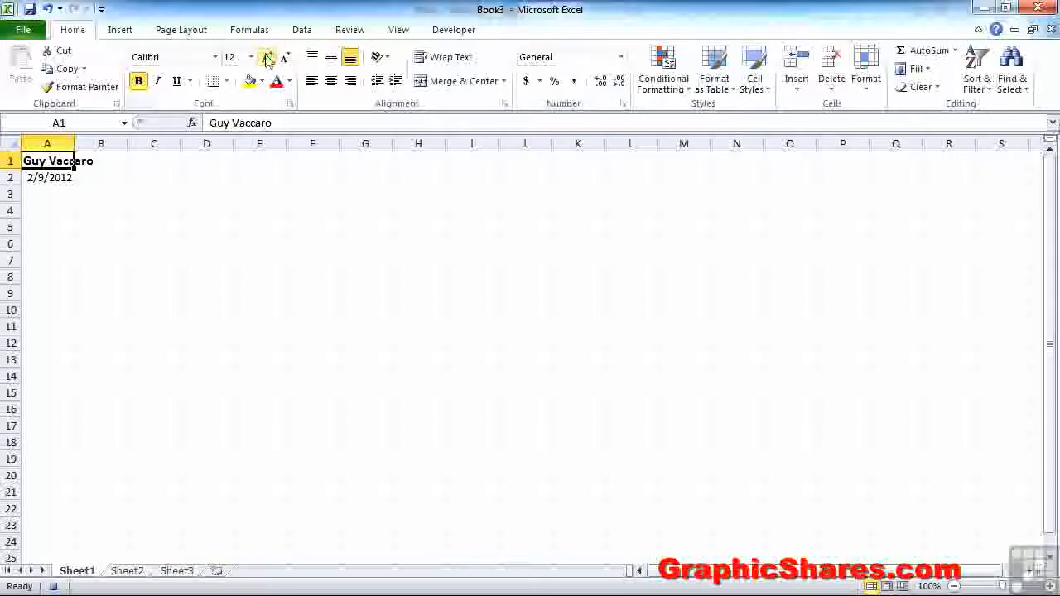
{"action": "double_click", "coordinate": [75, 144]}
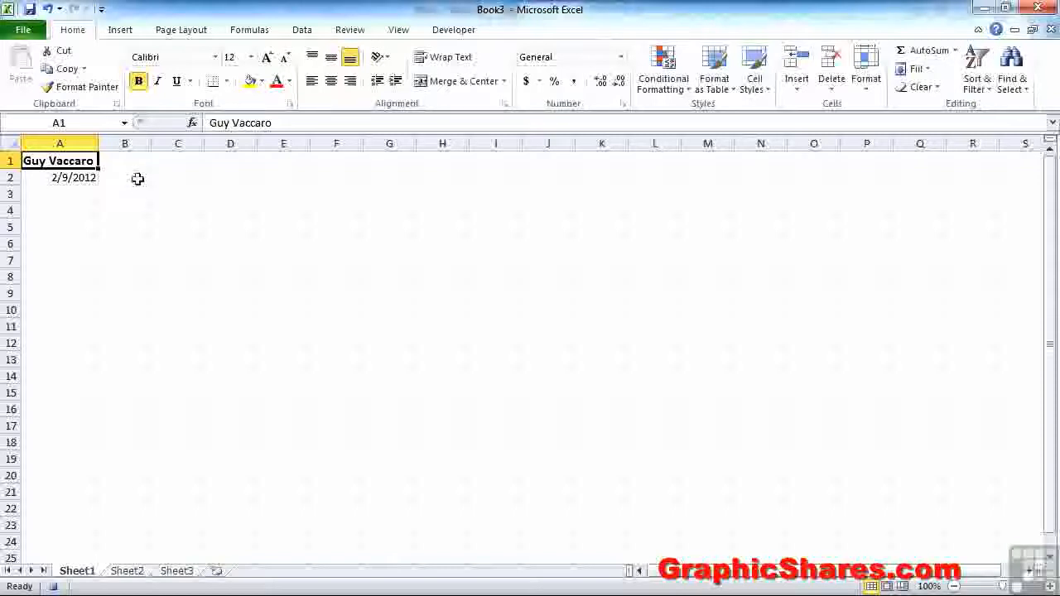
Step: Stop the macro recording and run the new macro on cell K10 of Sheet1, checking the cells it fills
{"action": "left_click", "coordinate": [442, 34]}
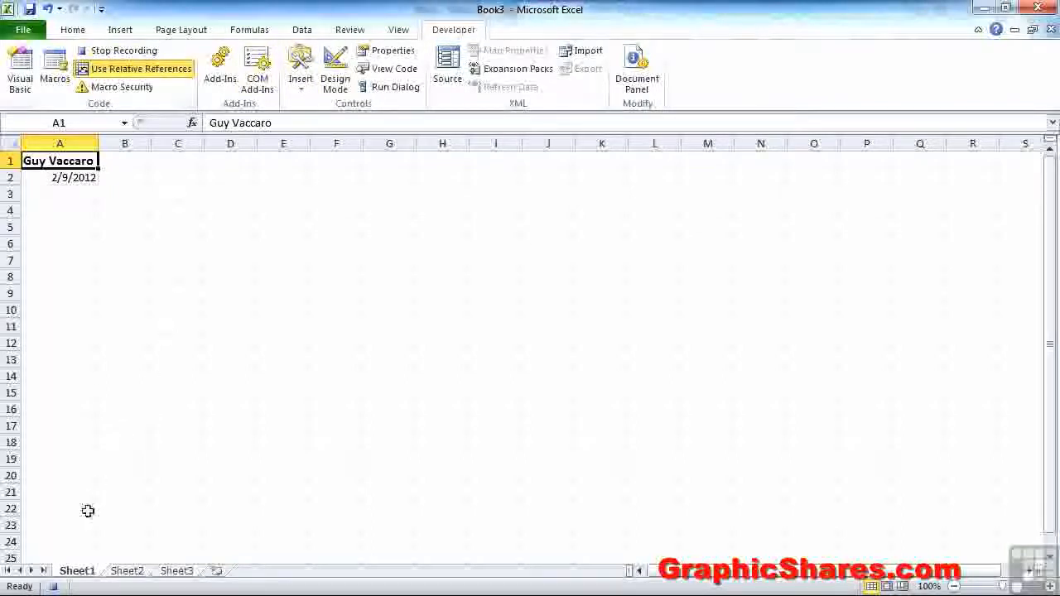
{"action": "left_click", "coordinate": [55, 586]}
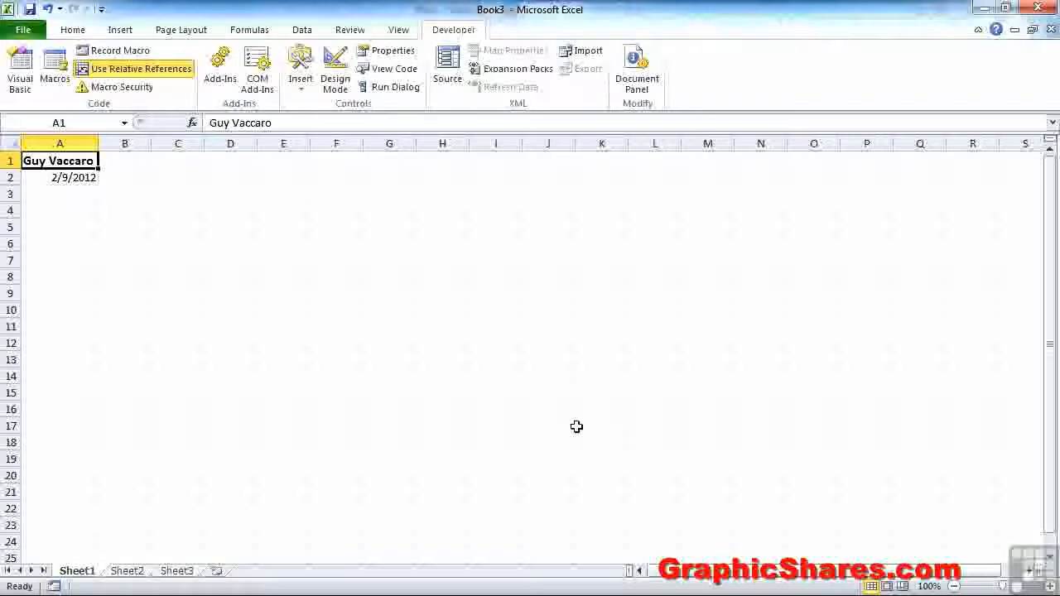
{"action": "left_click", "coordinate": [608, 308]}
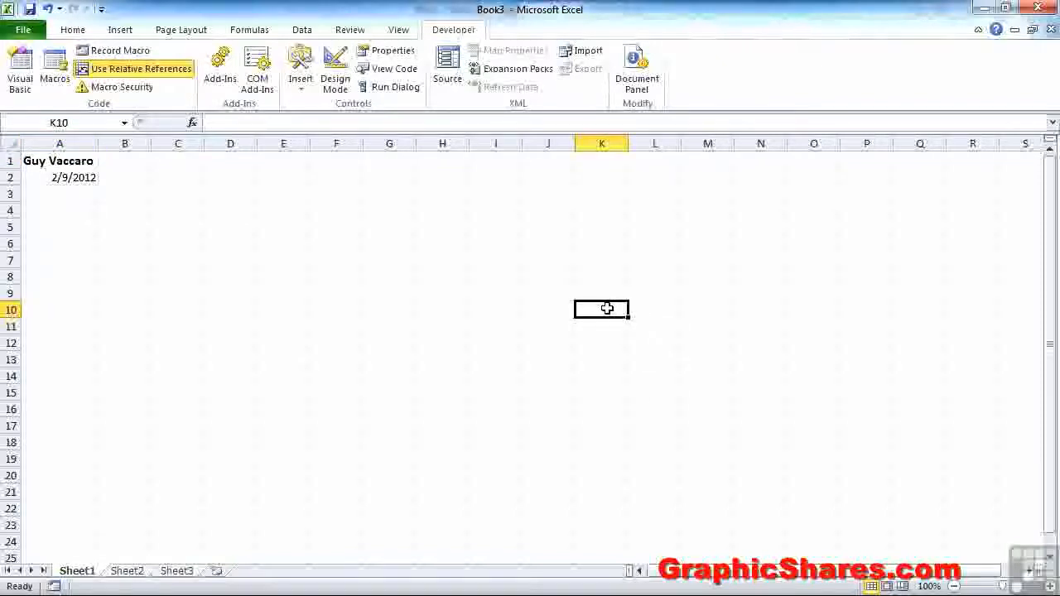
{"action": "key", "text": "ctrl+shift+n"}
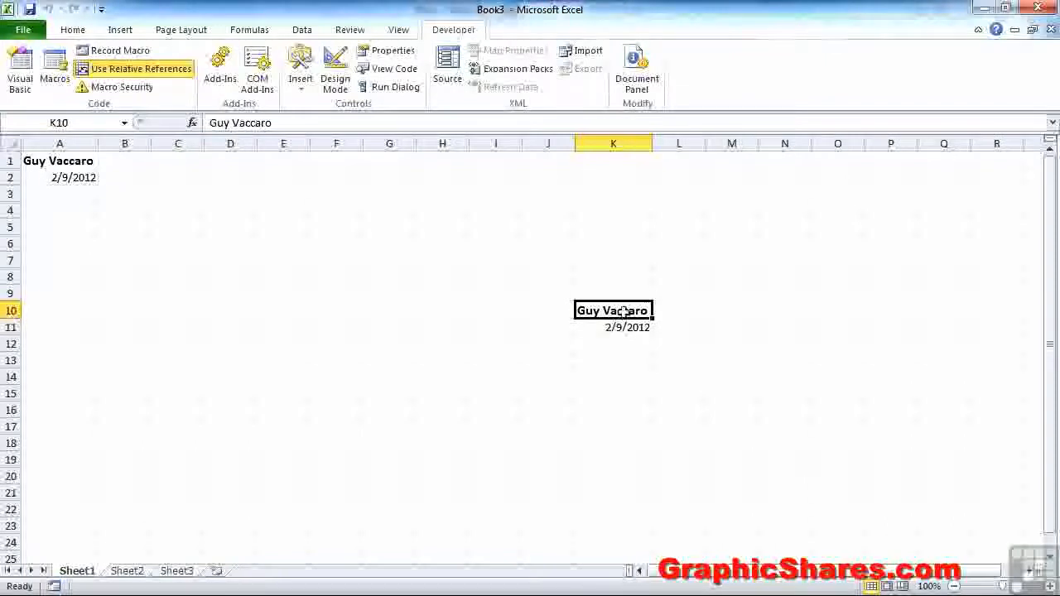
{"action": "left_click", "coordinate": [642, 328]}
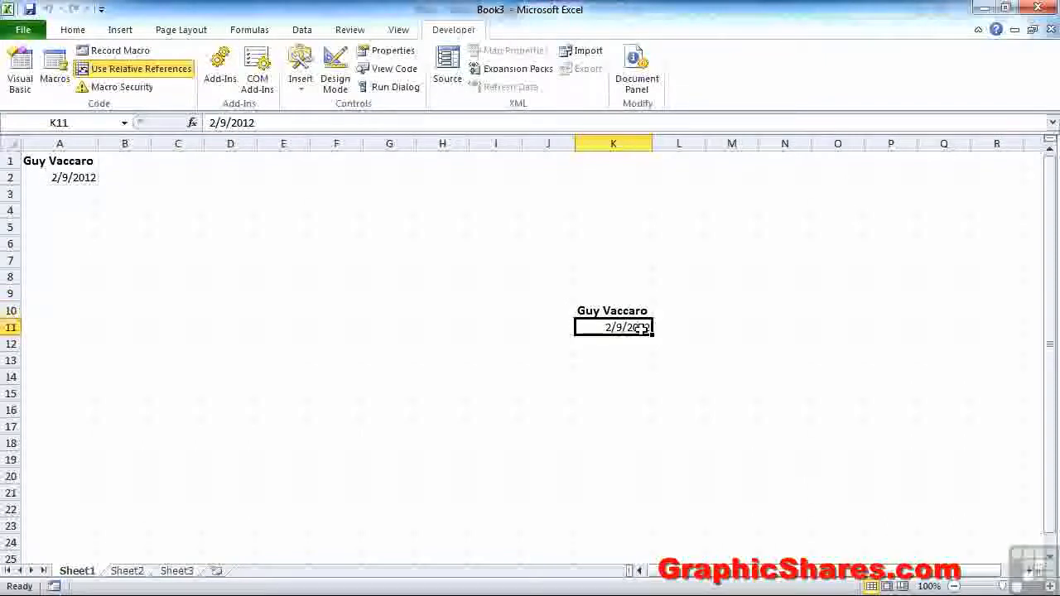
{"action": "left_click", "coordinate": [614, 312]}
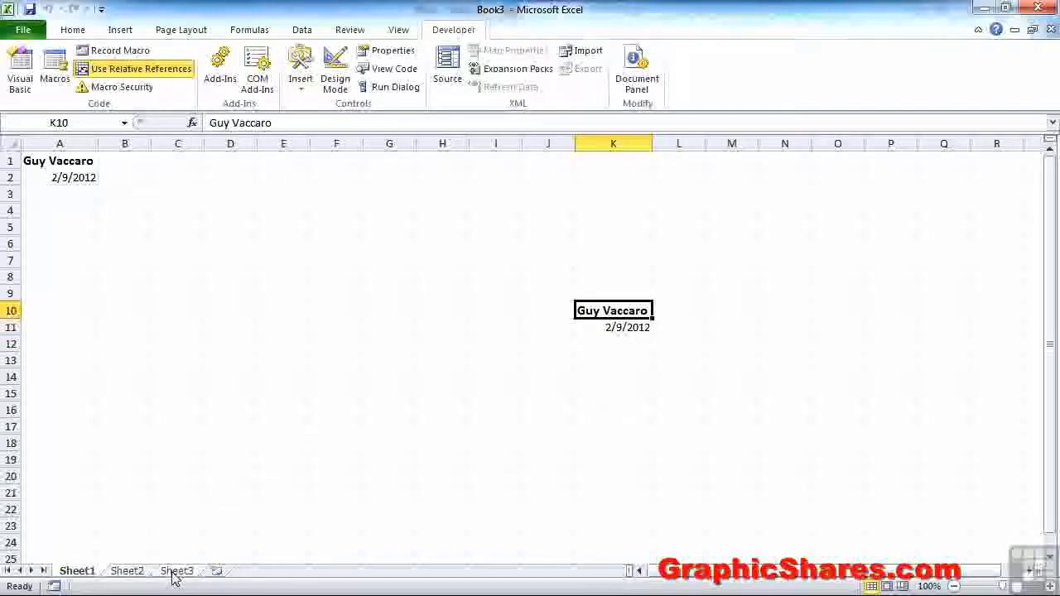
Step: Run the recorded macro on Sheet3 in cells I9, M7, L14 and E8
{"action": "left_click", "coordinate": [177, 572]}
{"action": "left_click", "coordinate": [467, 292]}
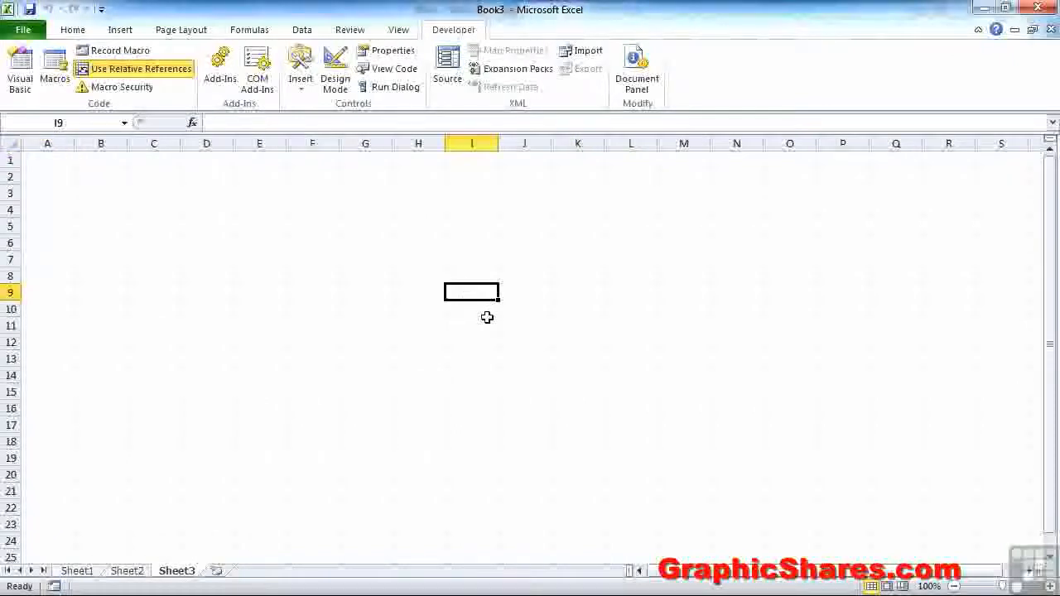
{"action": "key", "text": "ctrl+shift+n"}
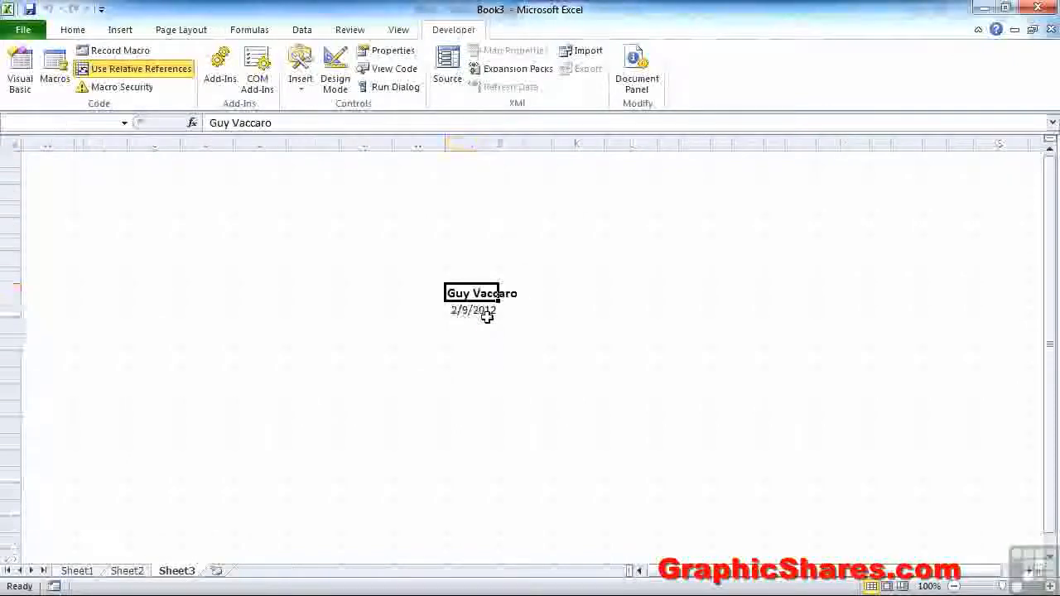
{"action": "left_click", "coordinate": [720, 260]}
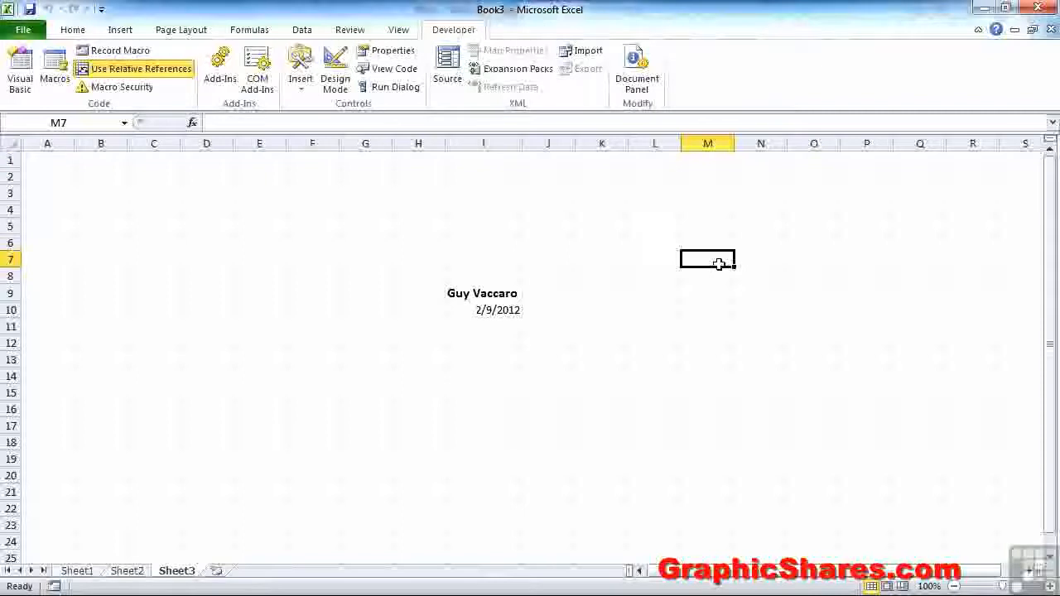
{"action": "key", "text": "ctrl+shift+n"}
{"action": "left_click", "coordinate": [646, 377]}
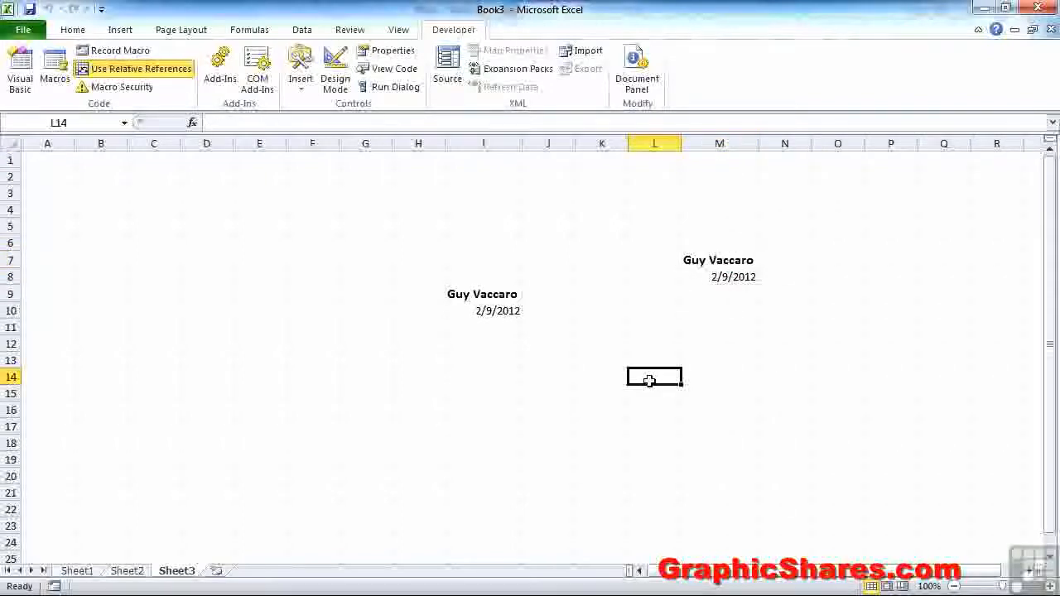
{"action": "key", "text": "ctrl+shift+n"}
{"action": "left_click", "coordinate": [252, 276]}
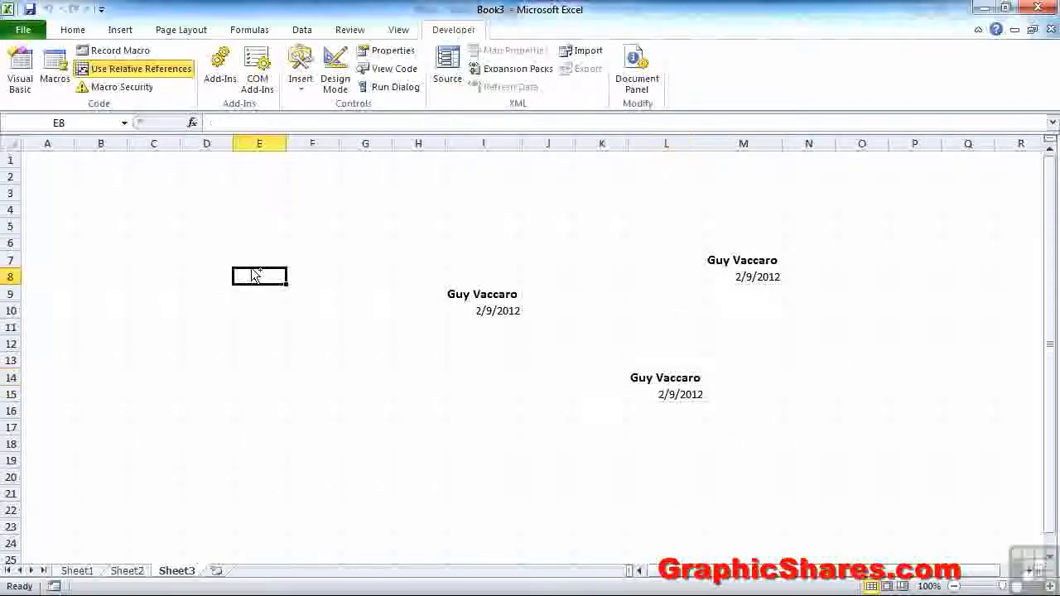
{"action": "key", "text": "ctrl+shift+n"}
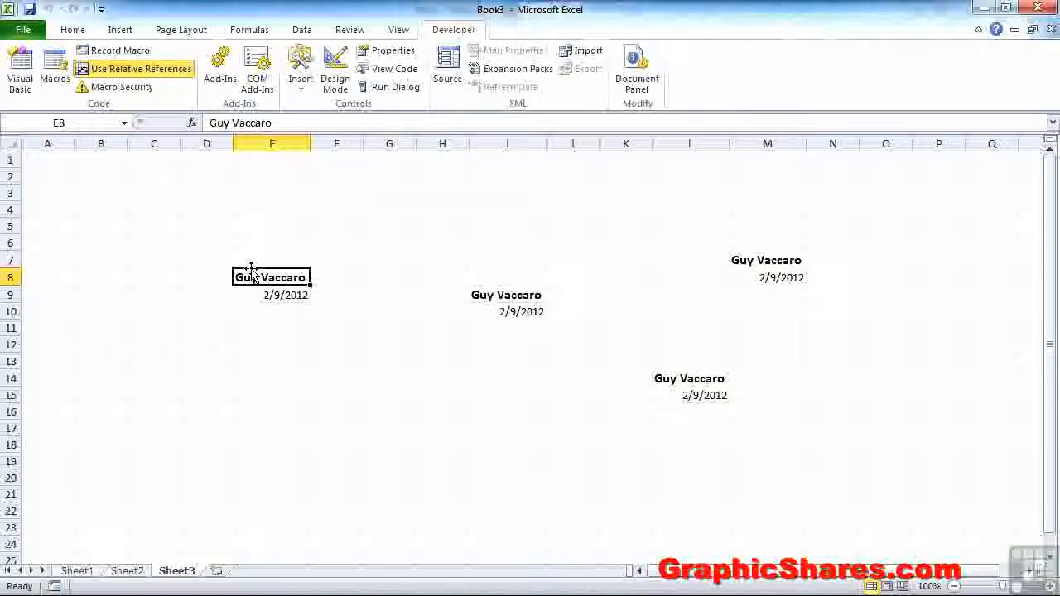
Step: Run cmdNameToday from the list of available macros on cell G4 of Sheet3
{"action": "left_click", "coordinate": [401, 210]}
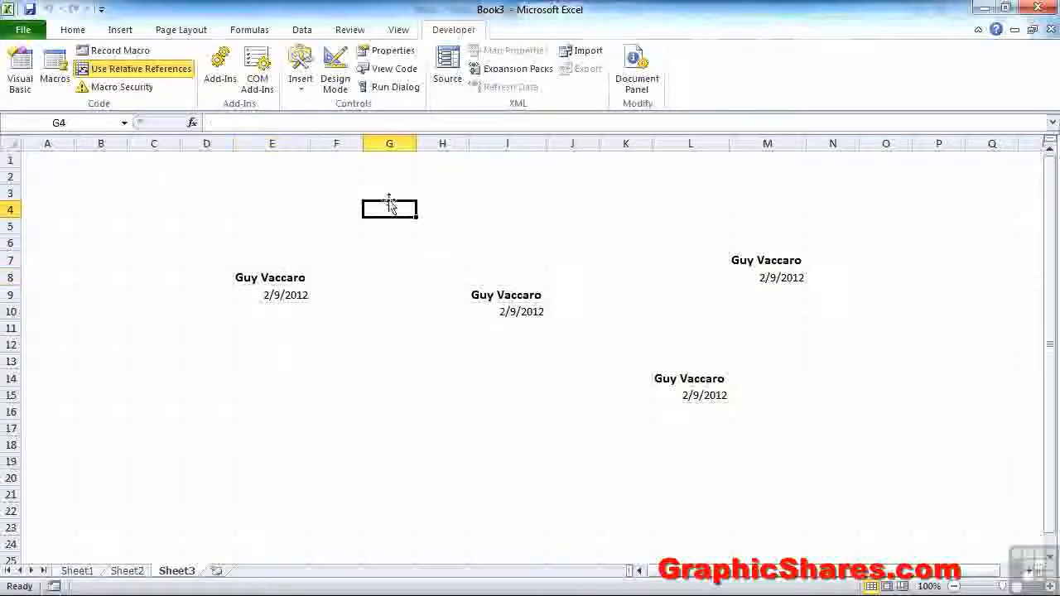
{"action": "left_click", "coordinate": [53, 73]}
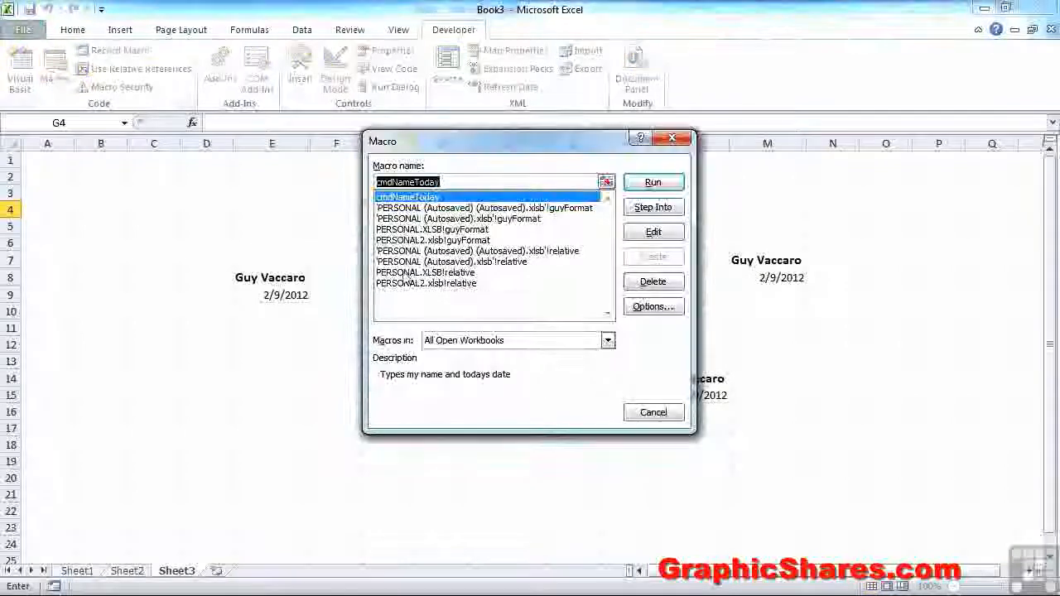
{"action": "left_click", "coordinate": [652, 183]}
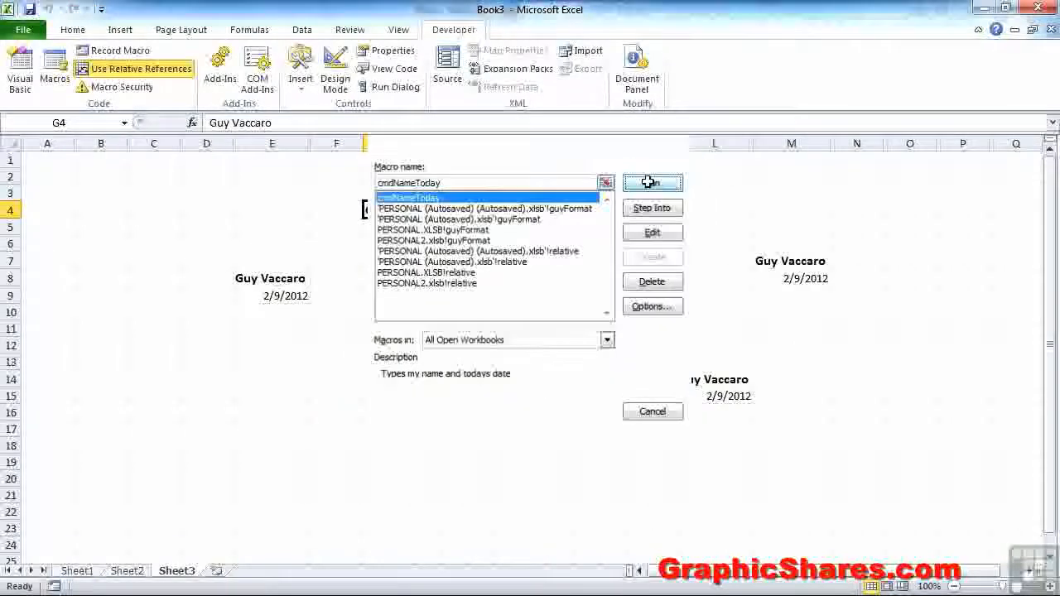